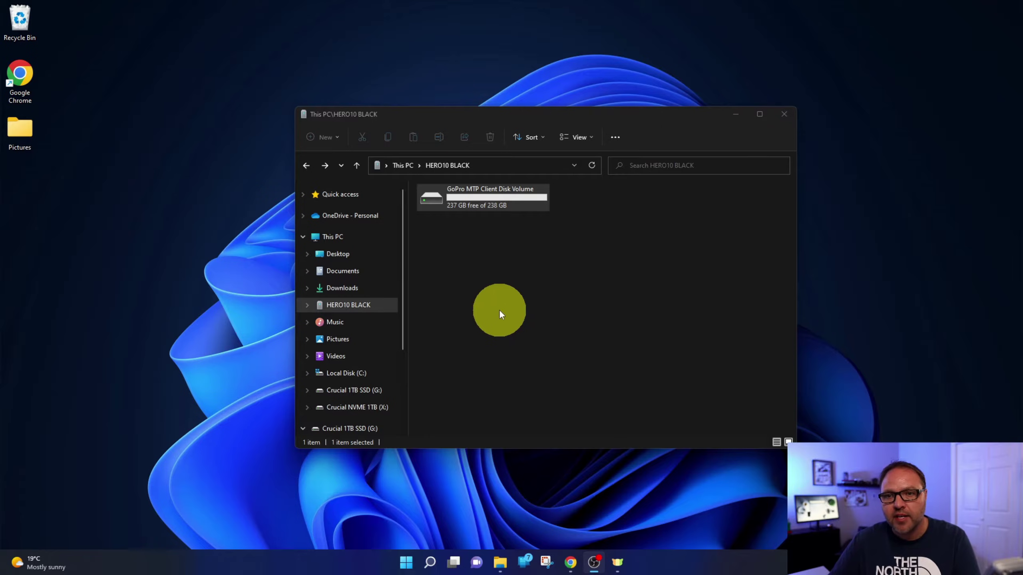
Close the camera-drive window, reopen File Explorer on Quick access, and dismiss the Win+X menu
click(783, 115)
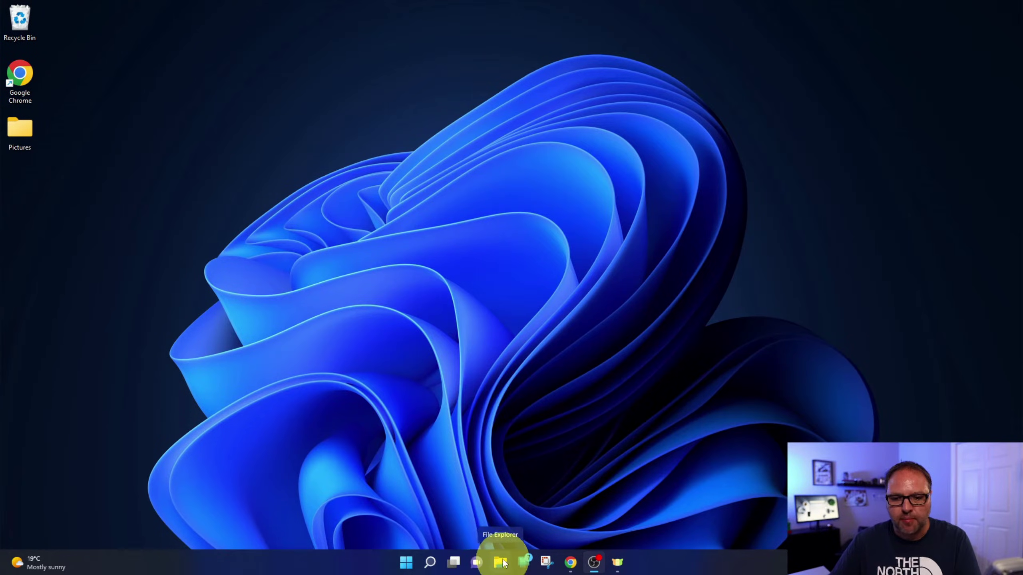
click(501, 562)
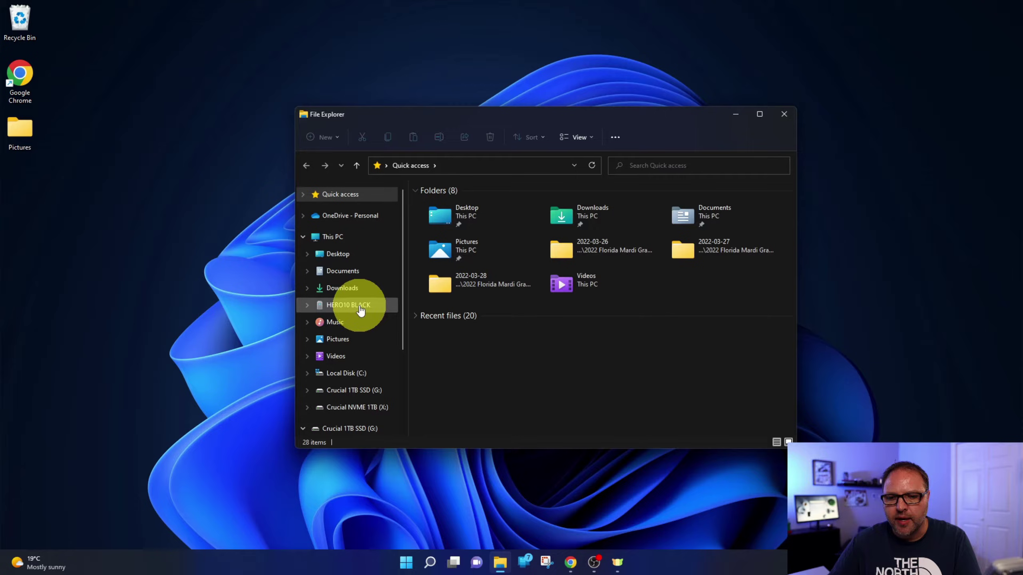
right_click(407, 566)
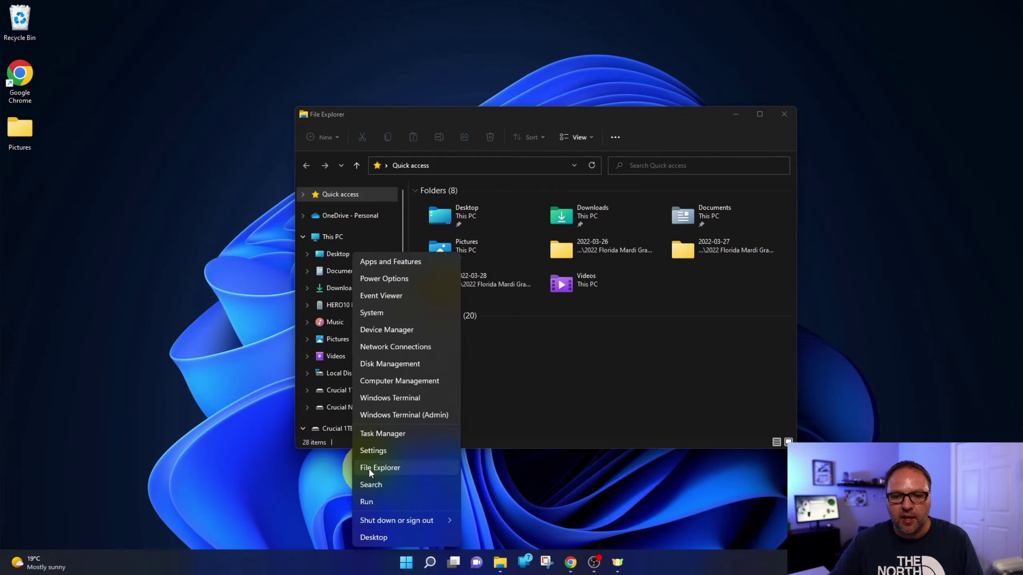
click(245, 475)
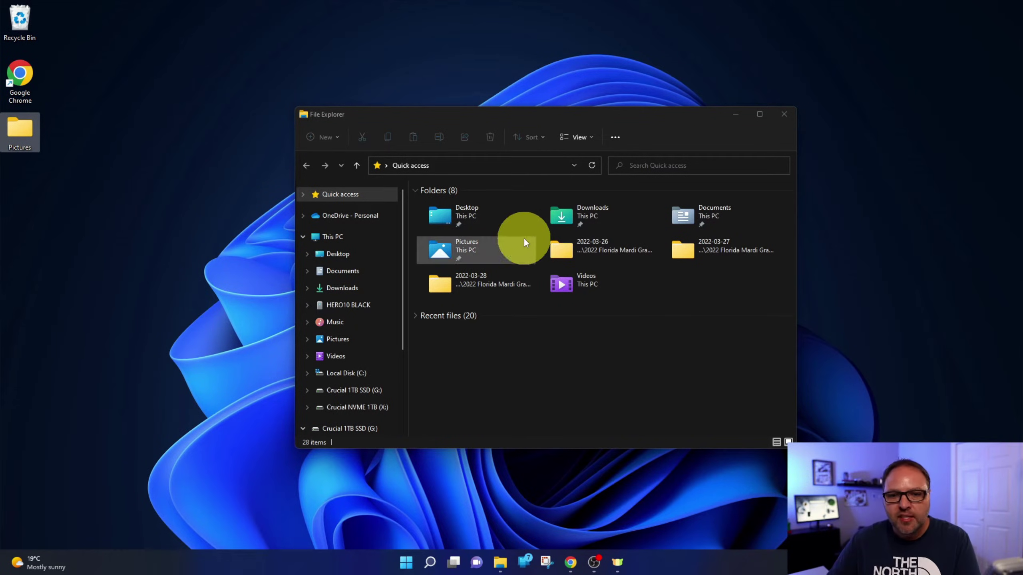
Browse HERO10 BLACK > GoPro MTP Client Disk Volume > DCIM > 100GOPRO
click(351, 309)
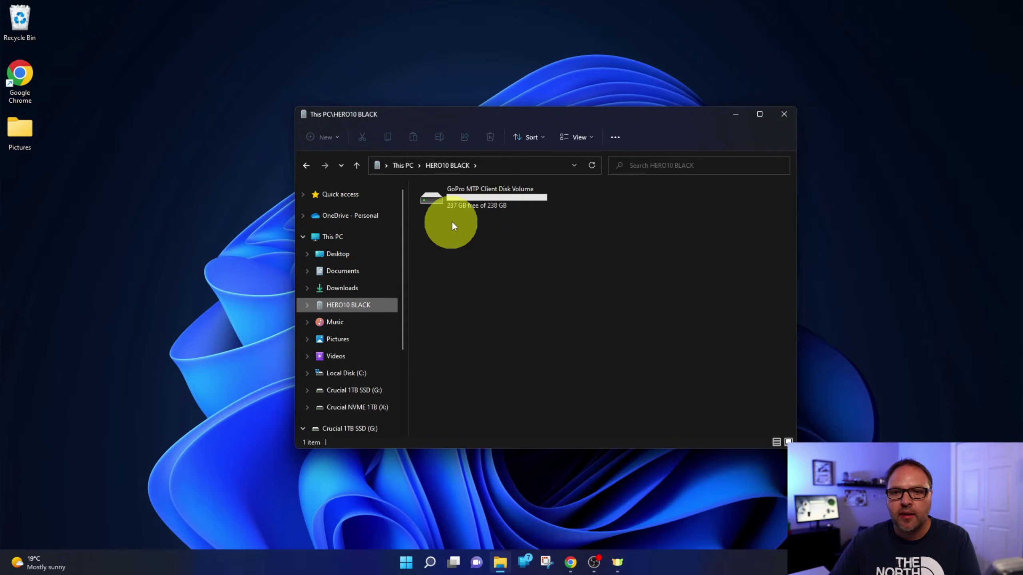
double_click(494, 193)
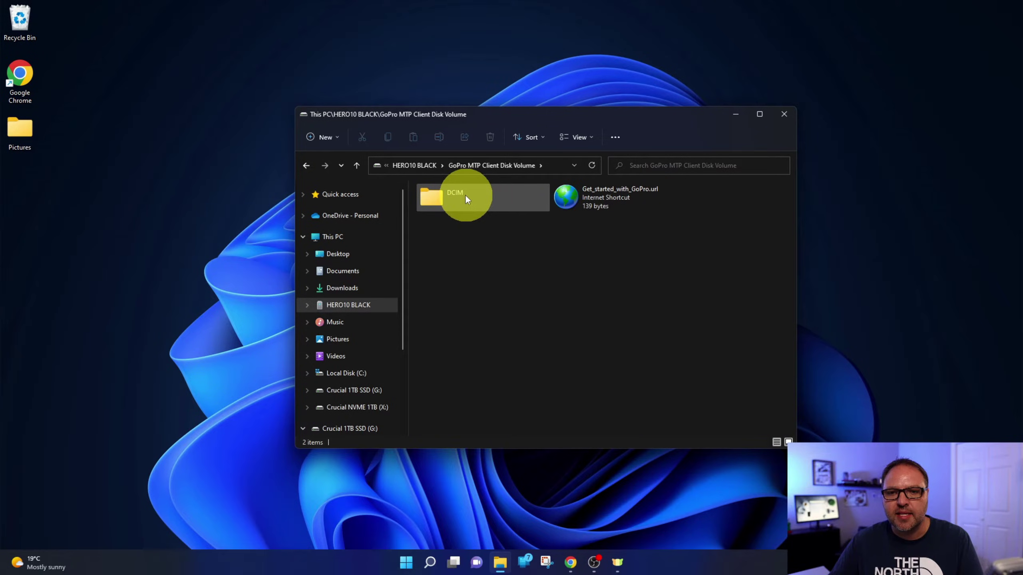
double_click(484, 198)
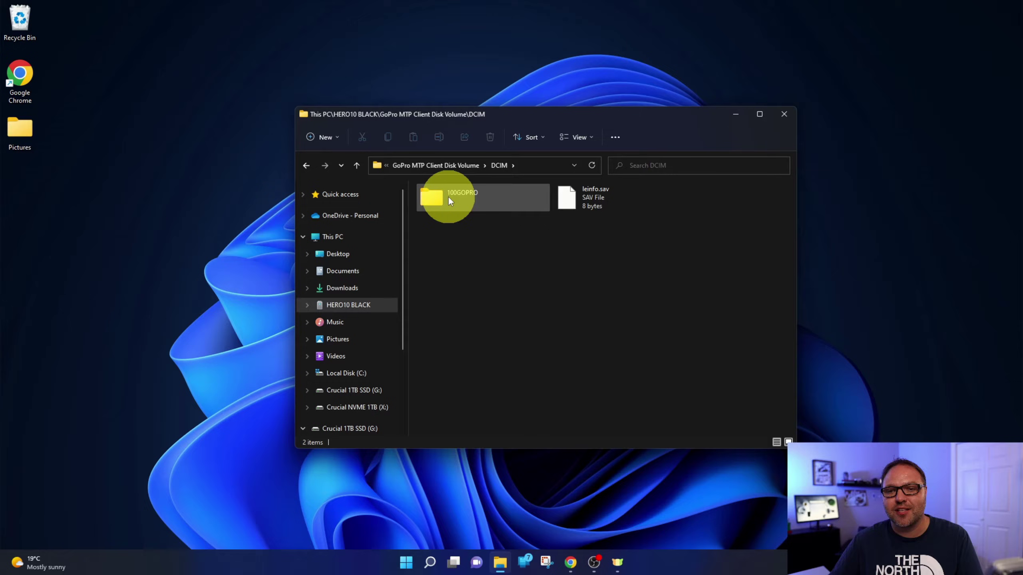
double_click(505, 200)
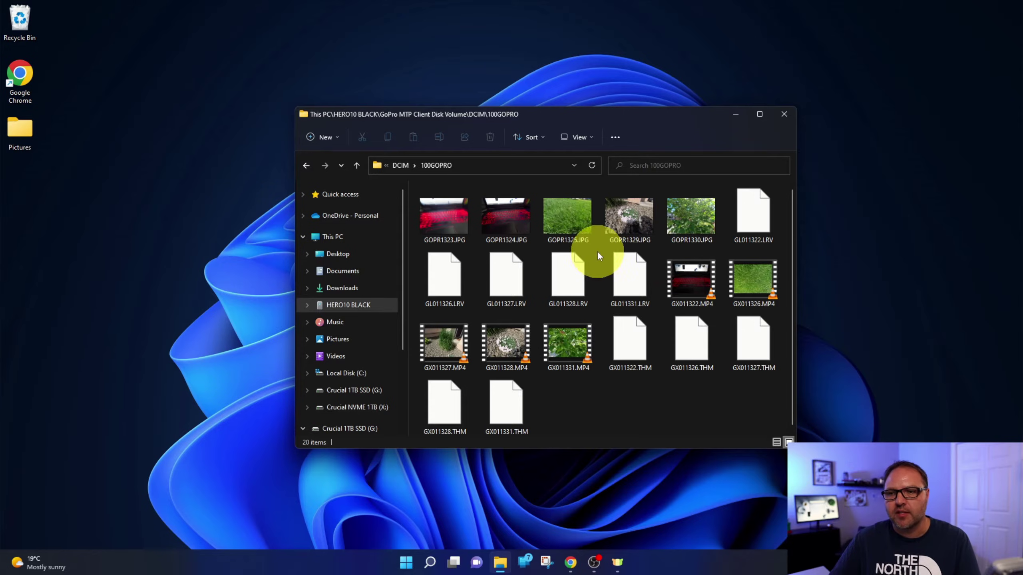
Drag GOPR1323.JPG out of 100GOPRO toward the empty desktop Pictures folder
mouse_move(591, 241)
mouse_down()
mouse_move(622, 216)
mouse_move(596, 226)
mouse_up()
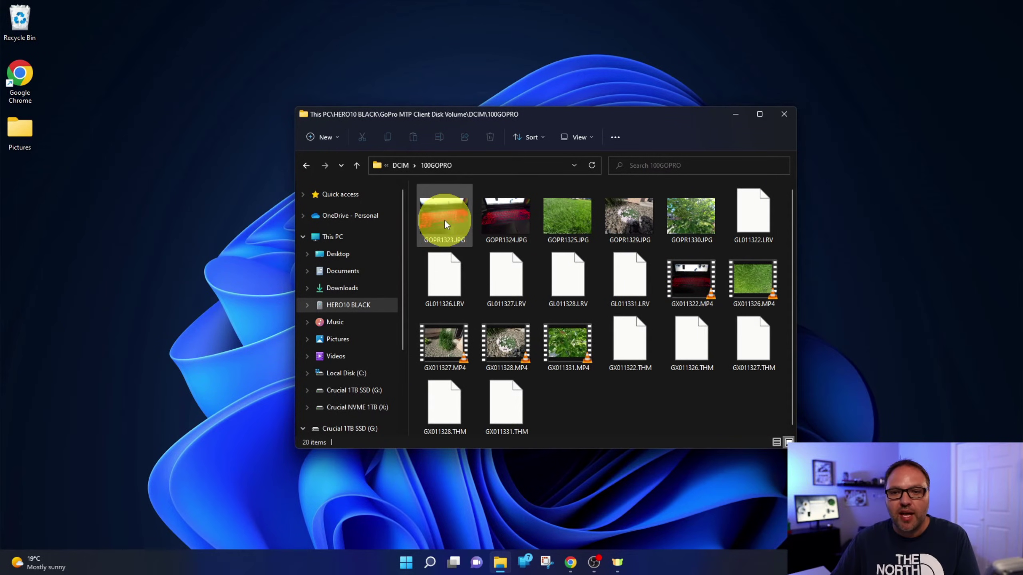
drag(444, 223, 211, 272)
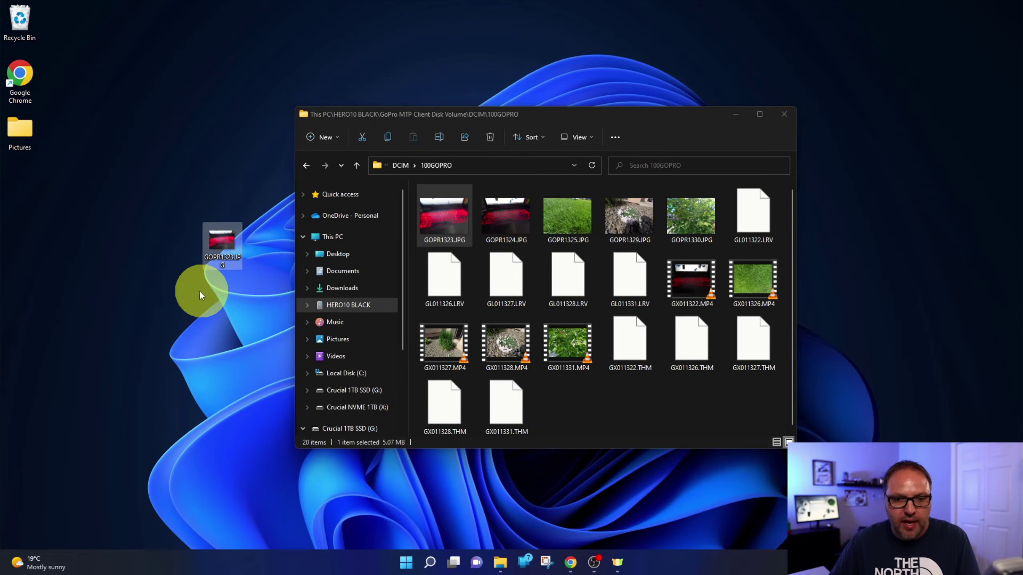
drag(198, 290, 199, 282)
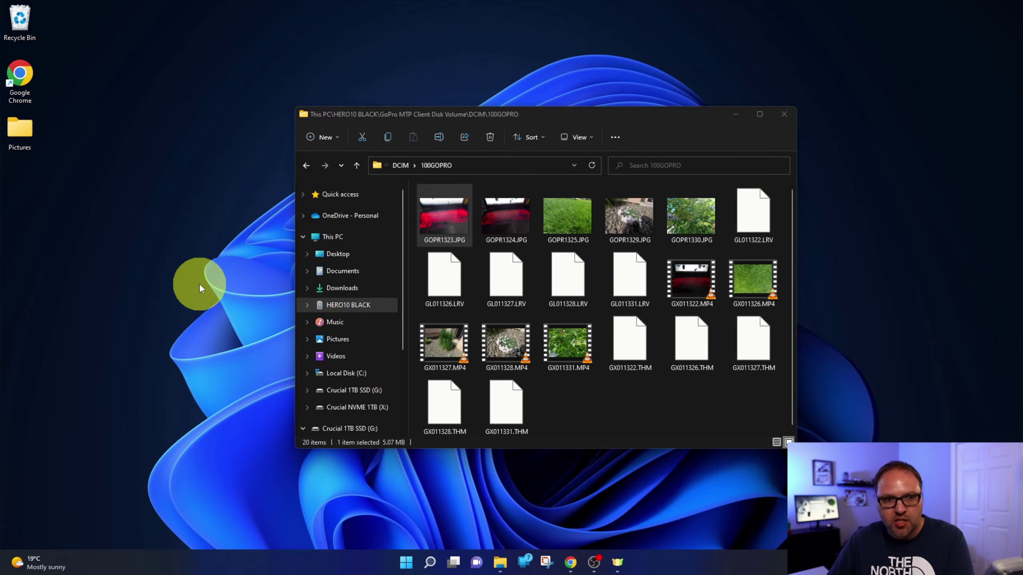
Open desktop Pictures, snap it left, and snap the 100GOPRO window right
double_click(23, 130)
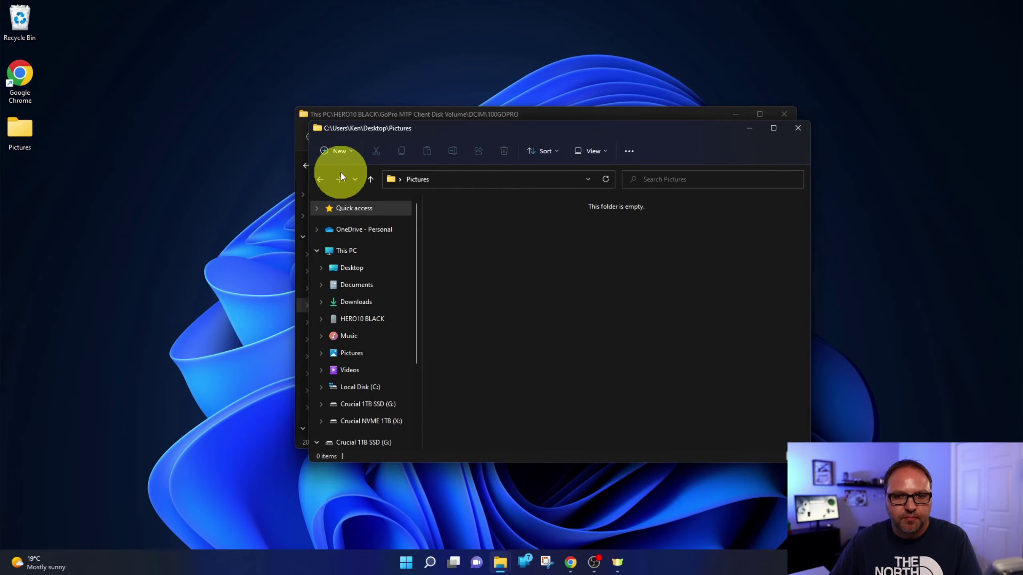
drag(563, 131, 4, 189)
click(630, 120)
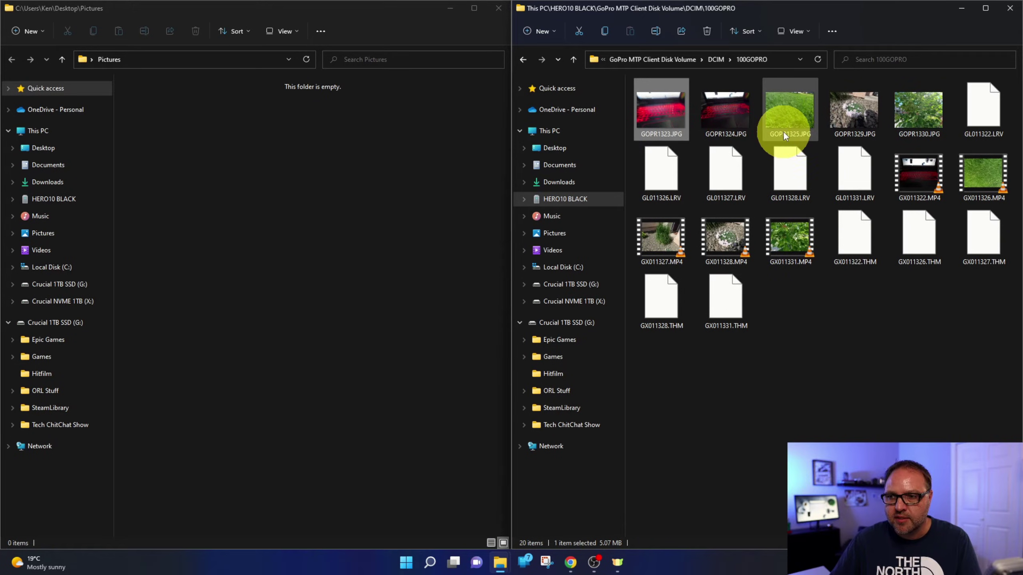
Copy GOPR1323, GOPR1324, GOPR1325, GOPR1329 and GOPR1330 JPGs into Pictures
drag(679, 112, 319, 196)
drag(722, 118, 335, 177)
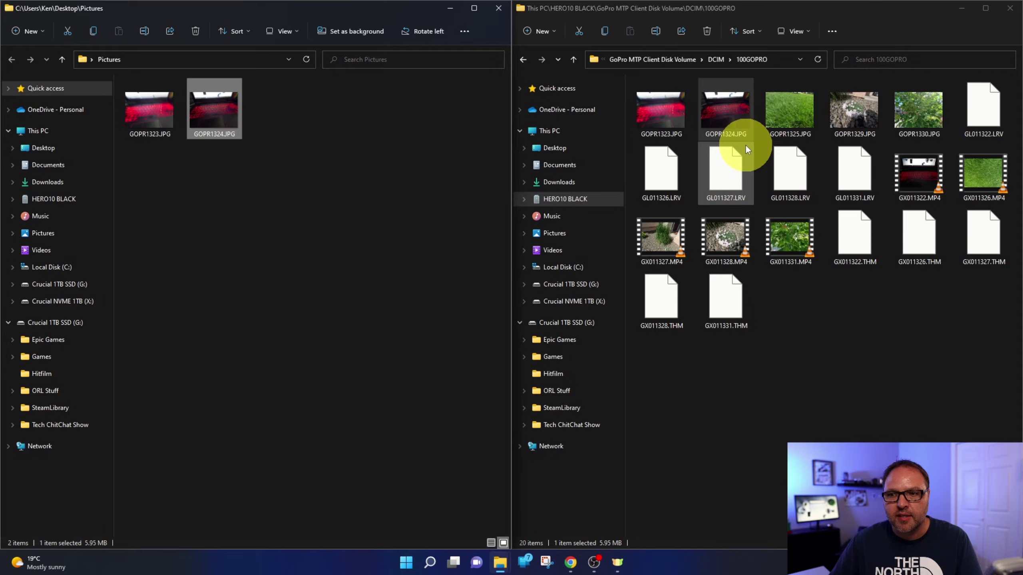
drag(801, 115, 457, 166)
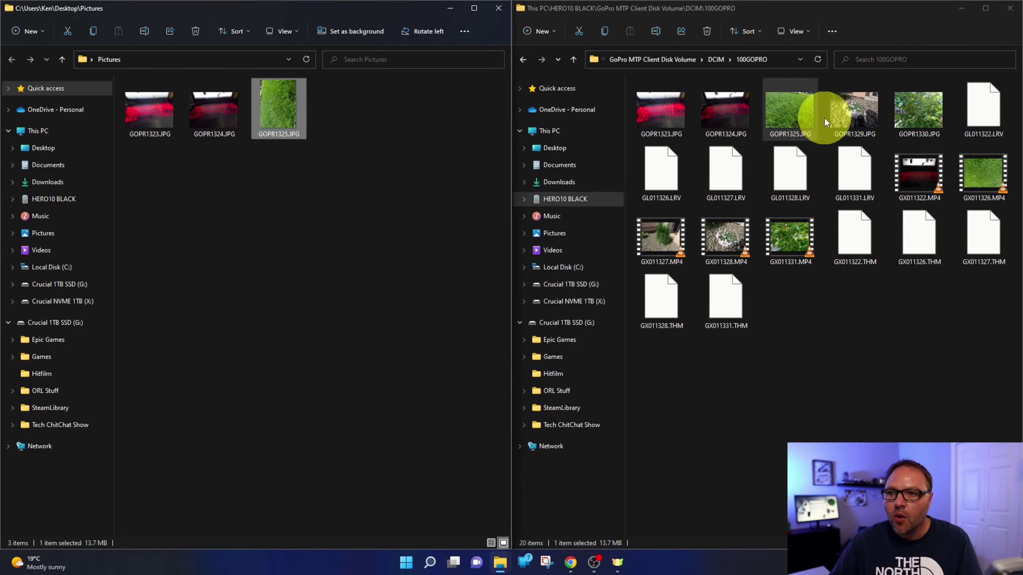
drag(824, 117, 414, 153)
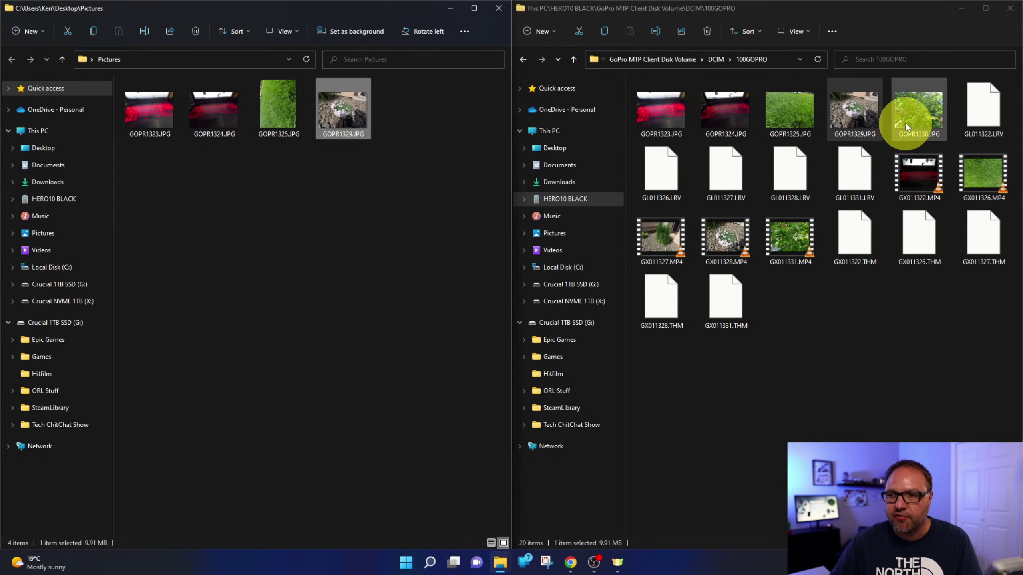
drag(905, 125, 436, 151)
click(913, 242)
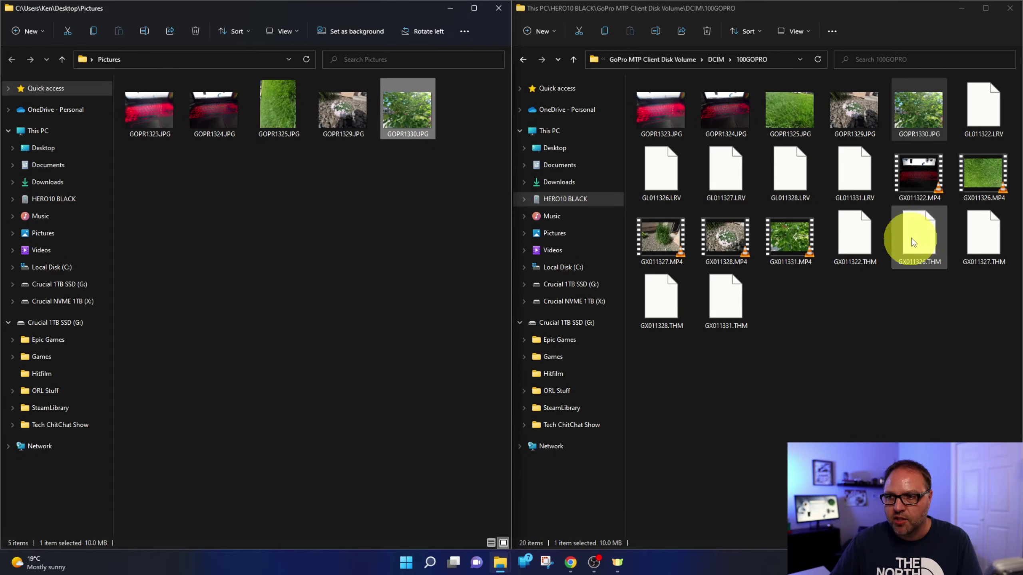
Select the five MP4 videos from GX011322 to GX011331 and copy them into Pictures
click(917, 177)
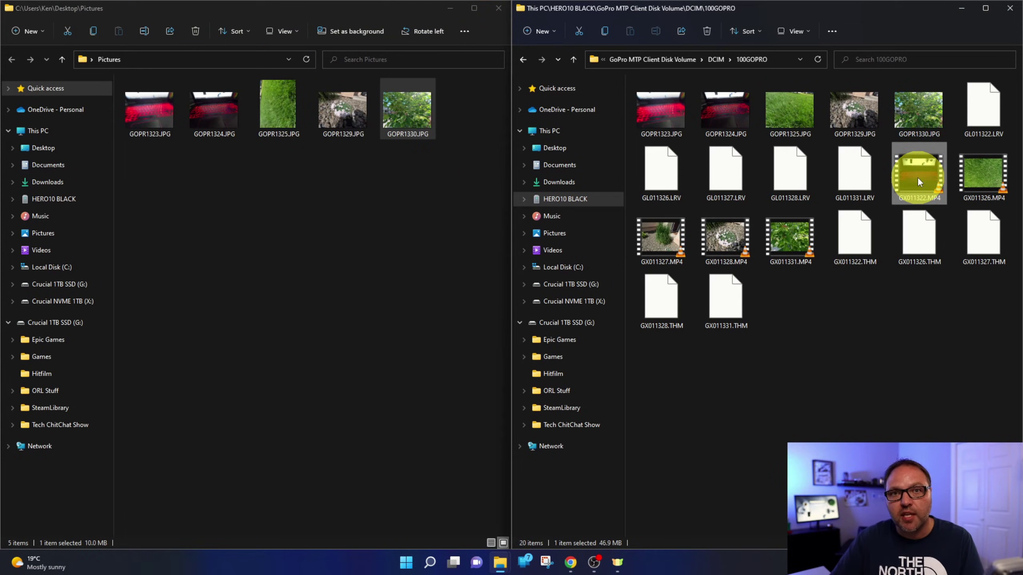
key(shift+Right)
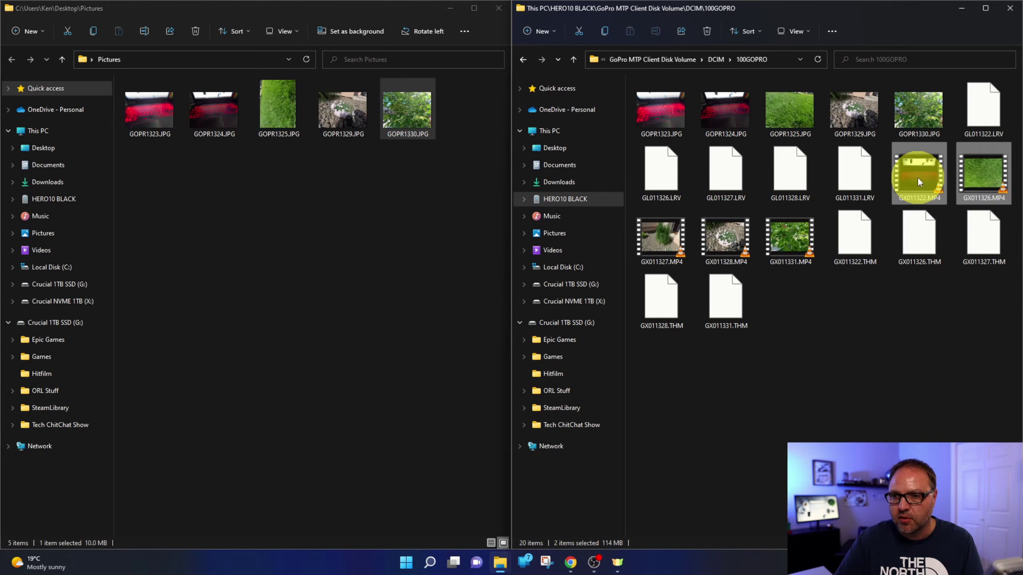
key(shift+Right)
key(shift+Right)
key(shift+Right)
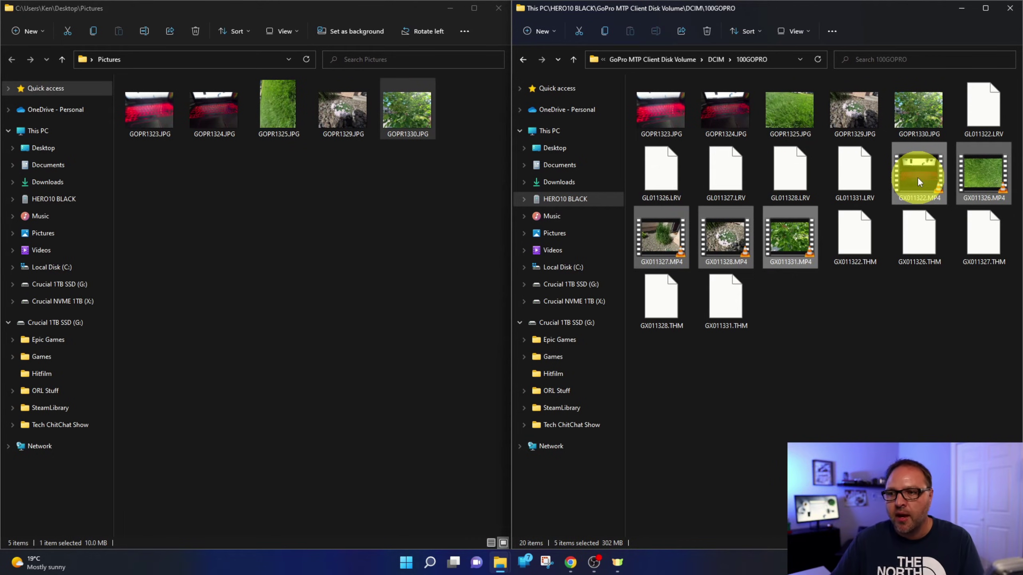
mouse_move(917, 177)
mouse_down()
mouse_move(831, 172)
mouse_move(329, 233)
mouse_up()
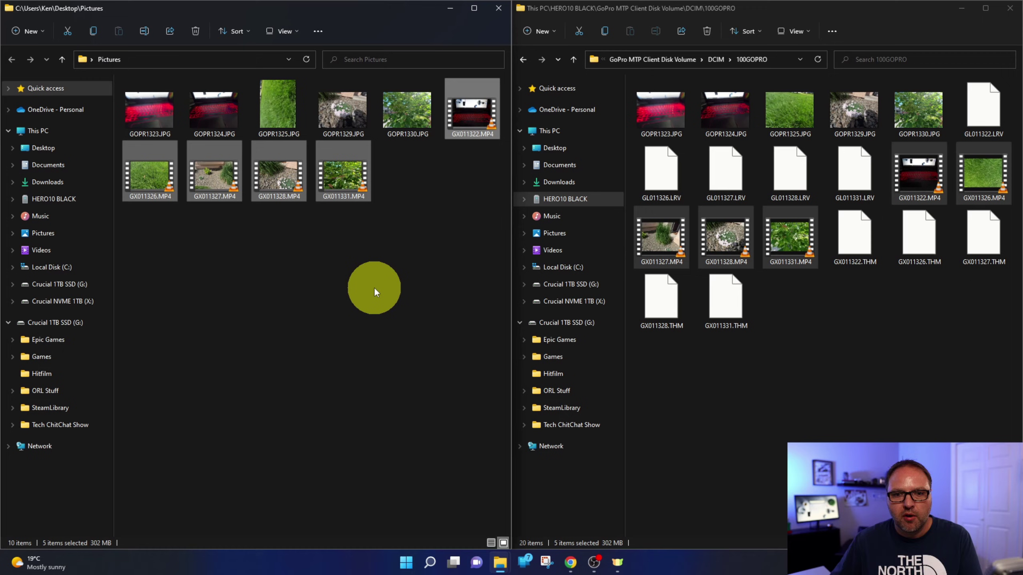
Play GX011331.MP4 from the Pictures folder in VLC media player
mouse_move(344, 174)
double_click(347, 180)
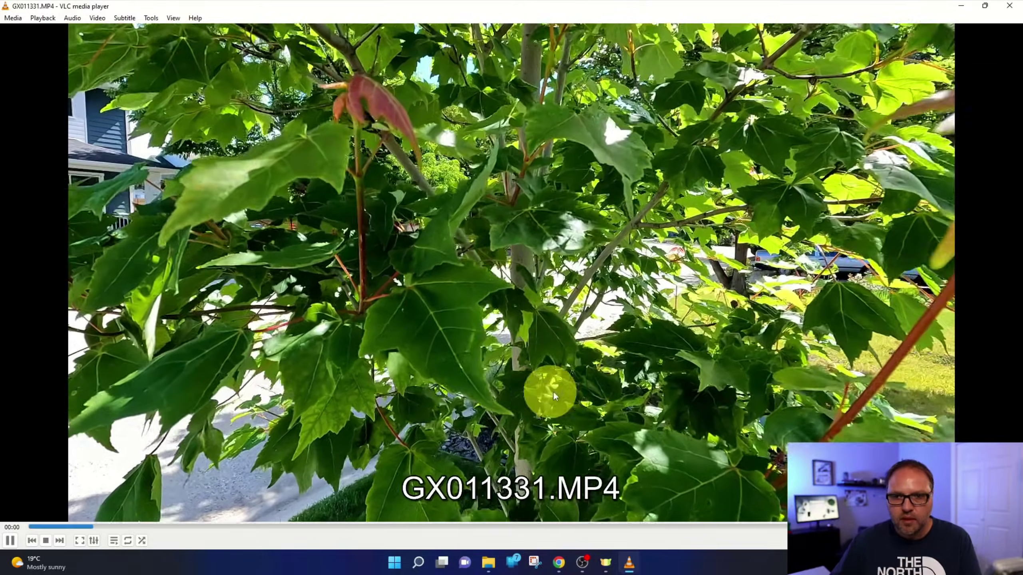